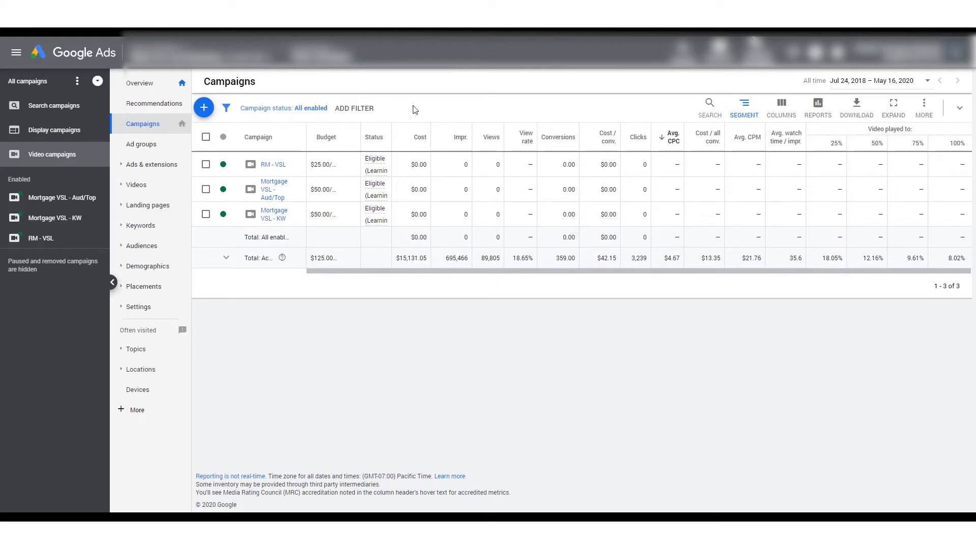
Start a new campaign with the Leads goal and the Video campaign type, and continue to its settings.
left_click(204, 112)
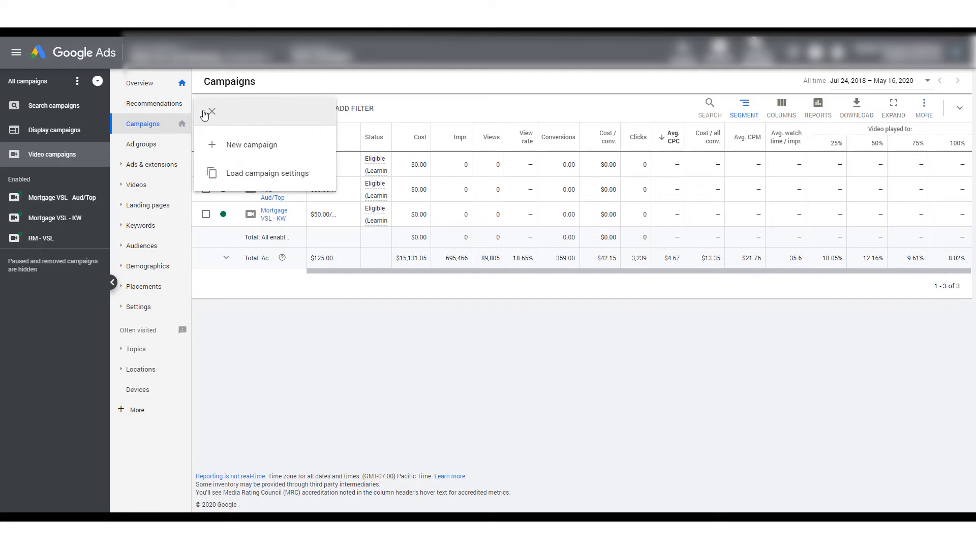
left_click(253, 145)
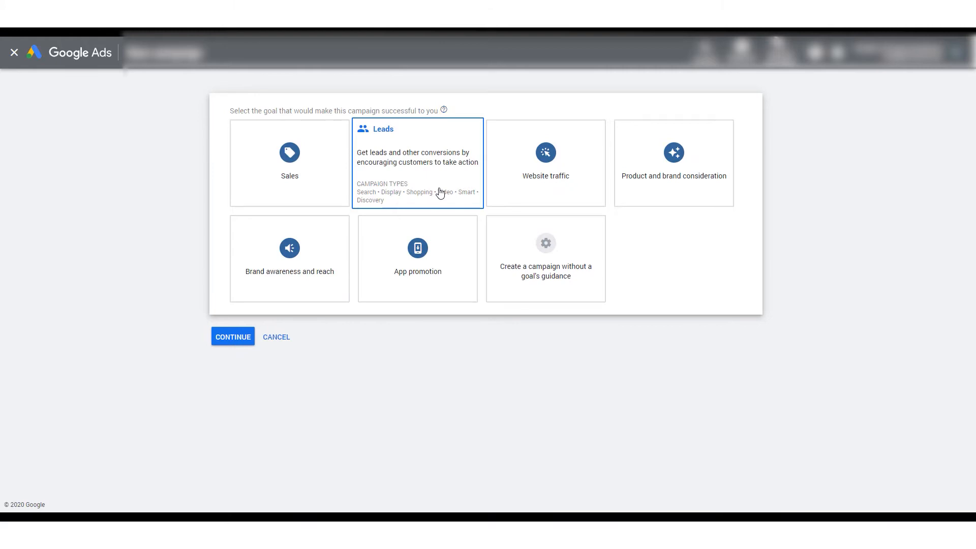
left_click(441, 192)
scroll(438, 192, "down", 2)
left_click(639, 310)
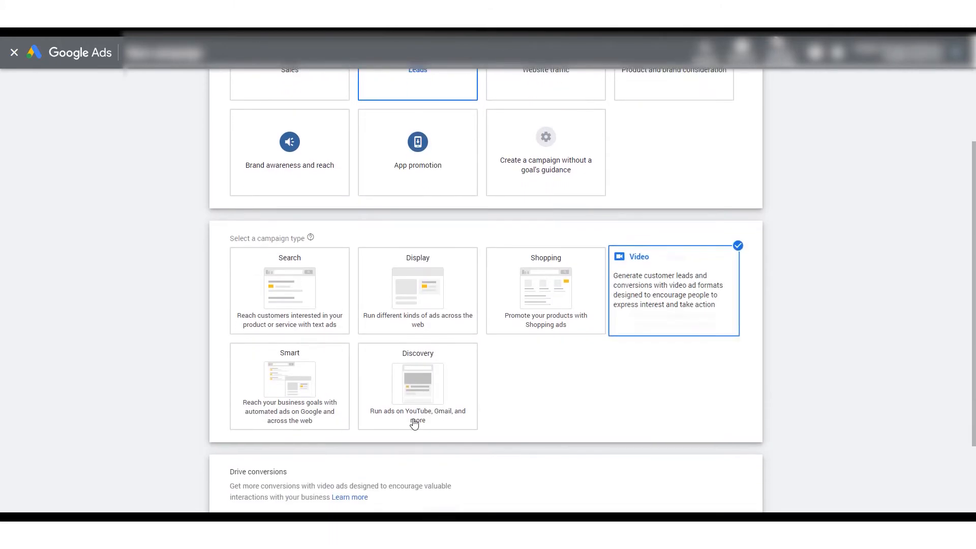
scroll(415, 424, "down", 1)
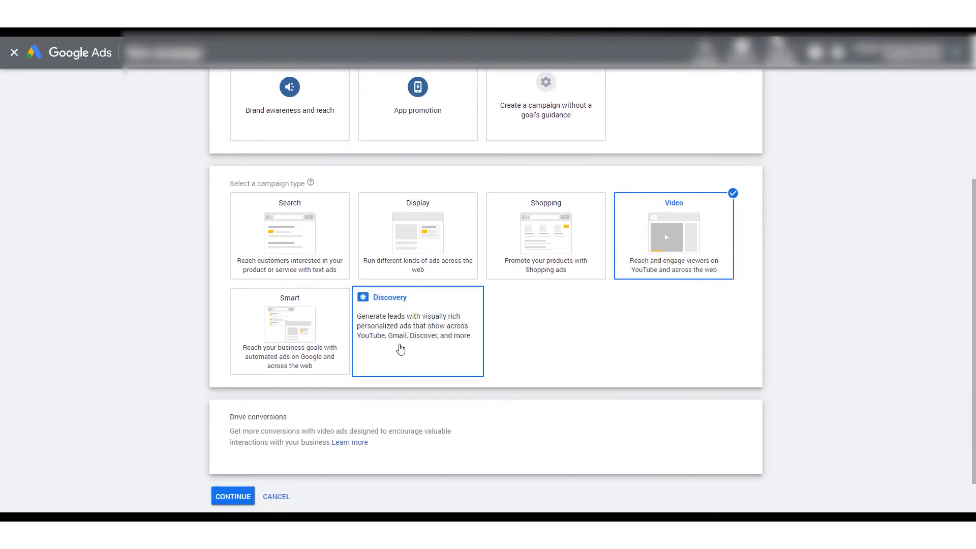
left_click(242, 501)
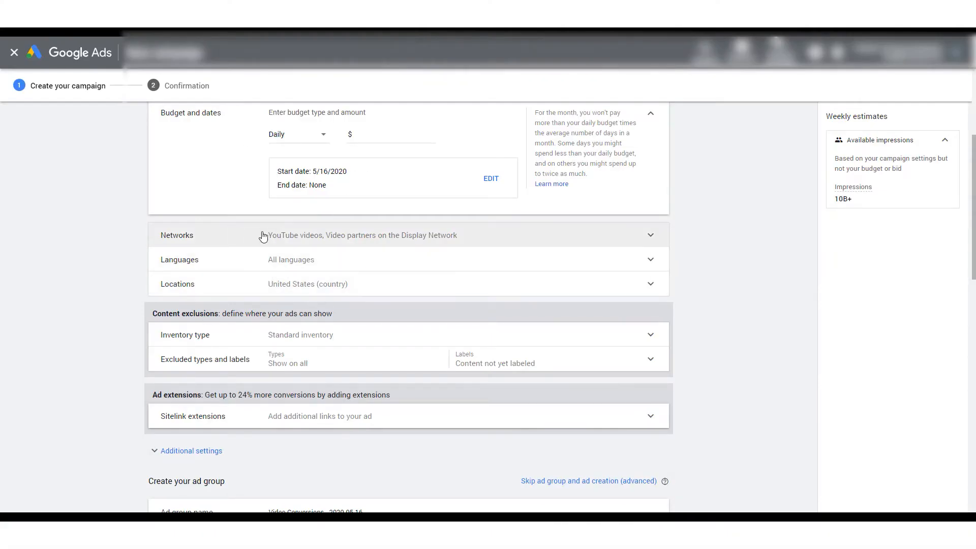
Exclude the 18 - 24 and 65+ age groups from the ad group's demographic targeting.
scroll(94, 336, "down", 2)
scroll(96, 342, "down", 3)
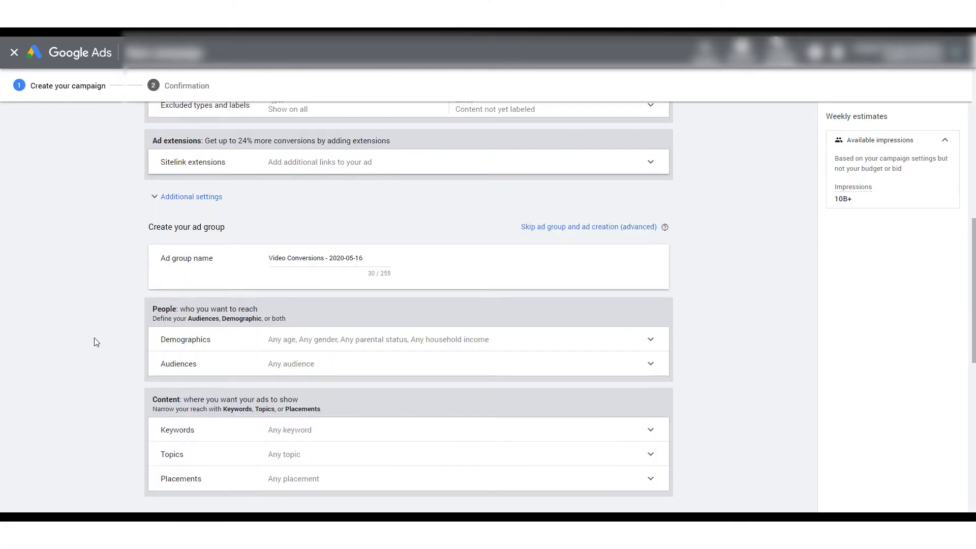
scroll(96, 341, "down", 1)
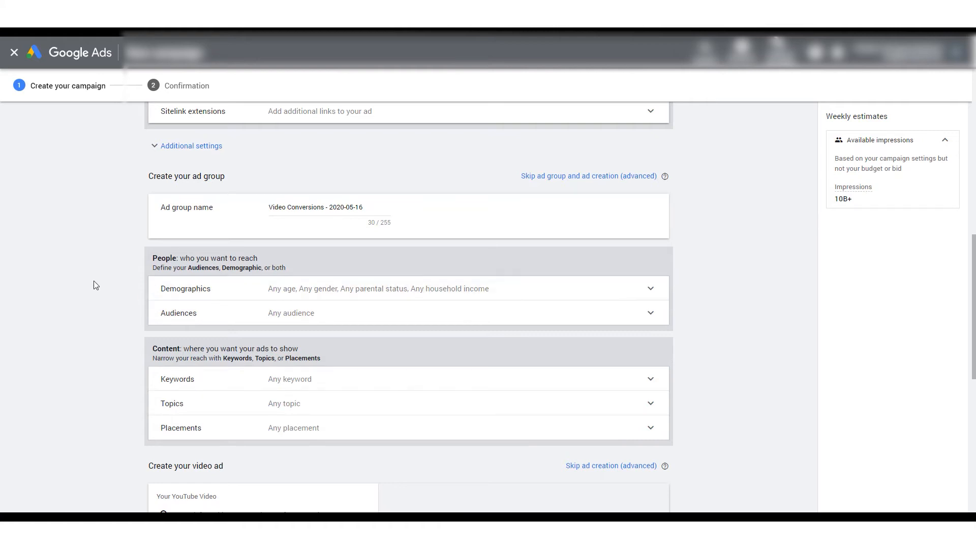
scroll(93, 285, "up", 6)
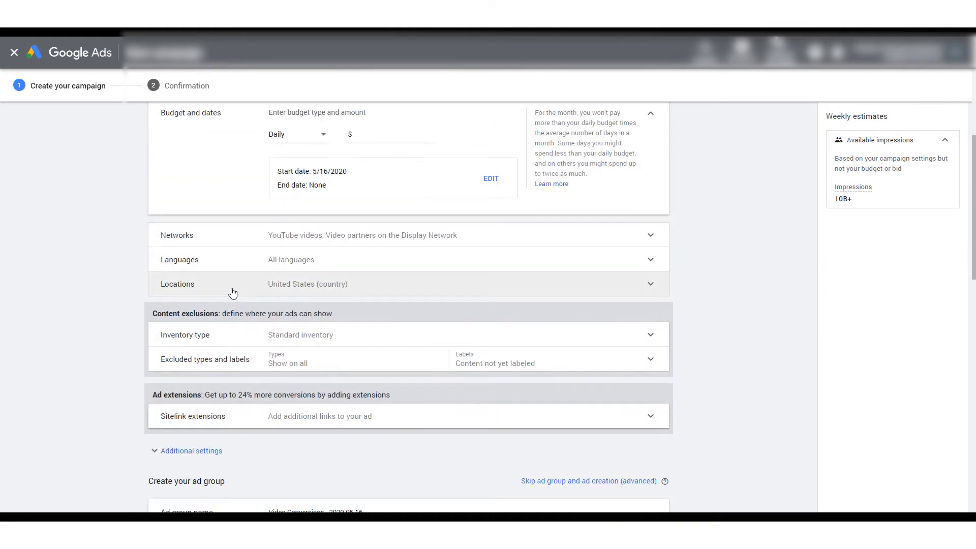
scroll(224, 340, "down", 4)
scroll(201, 345, "down", 1)
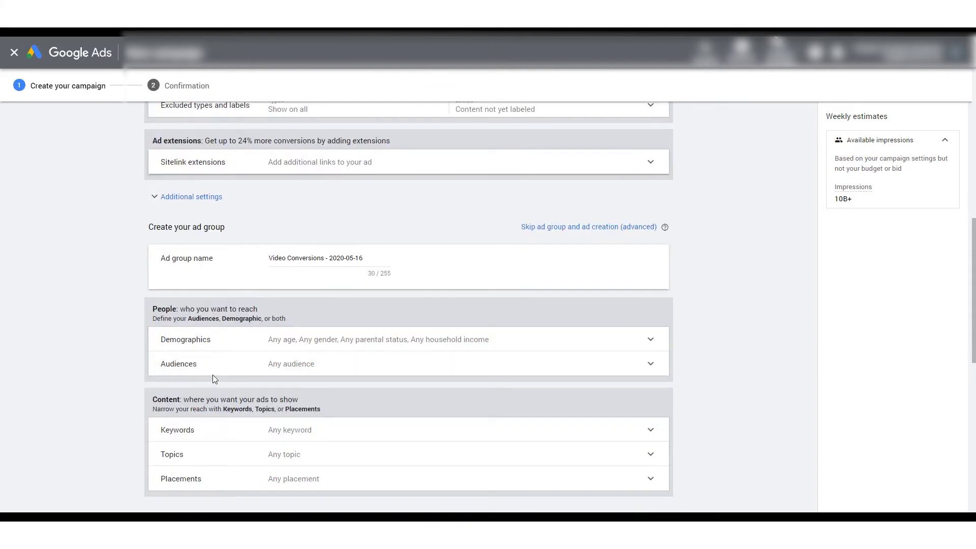
left_click(227, 343)
scroll(68, 374, "down", 1)
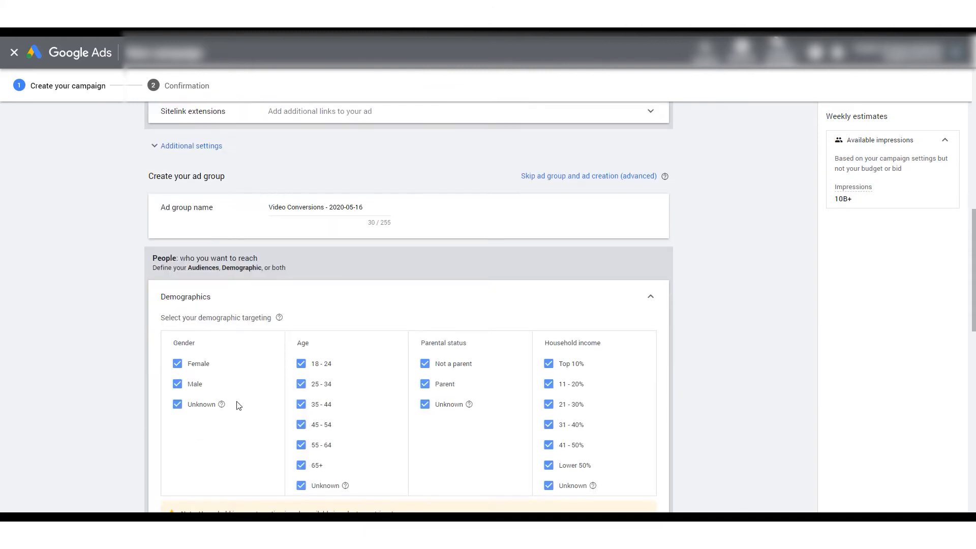
left_click(300, 365)
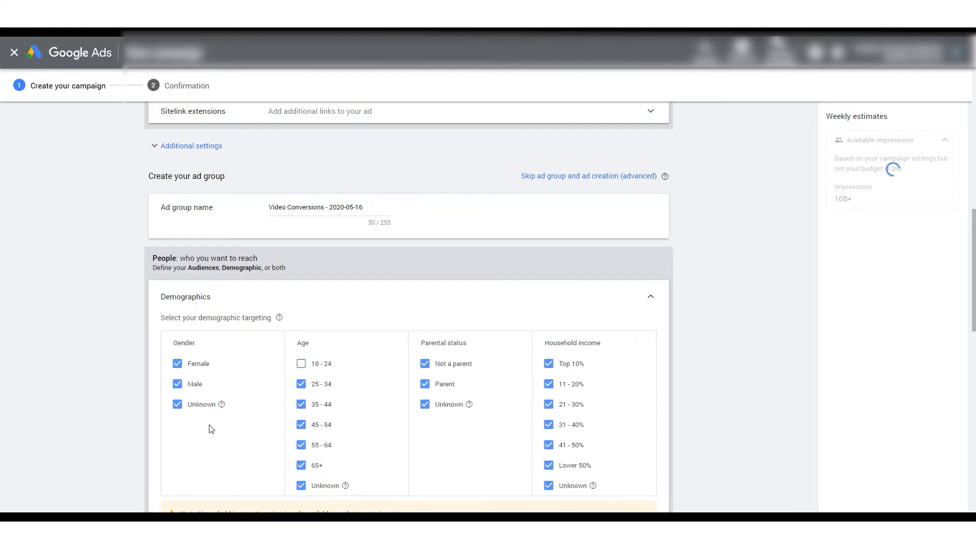
left_click(303, 467)
Target the in-market audience Advertising & Marketing Services and the affinity audience Business Professionals.
scroll(189, 402, "down", 2)
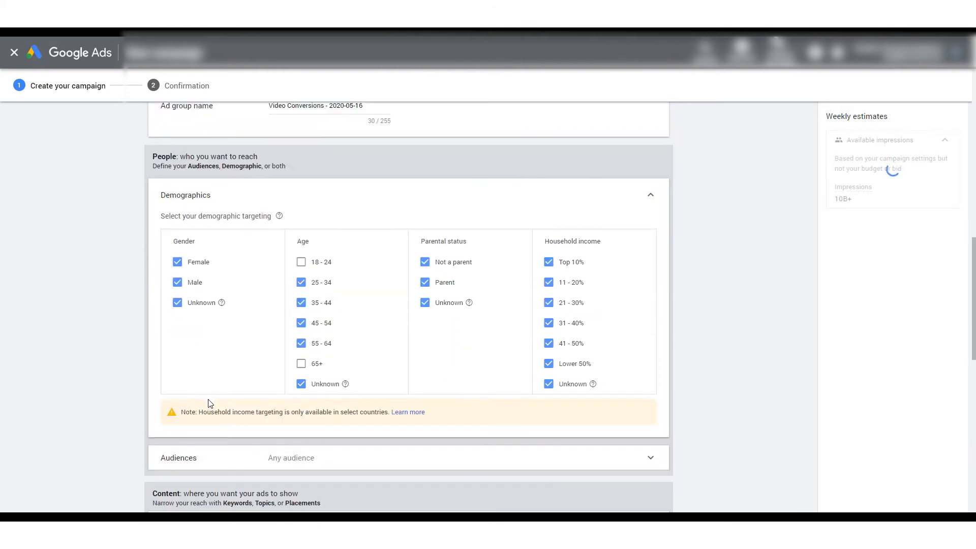
scroll(174, 384, "down", 2)
scroll(173, 386, "down", 1)
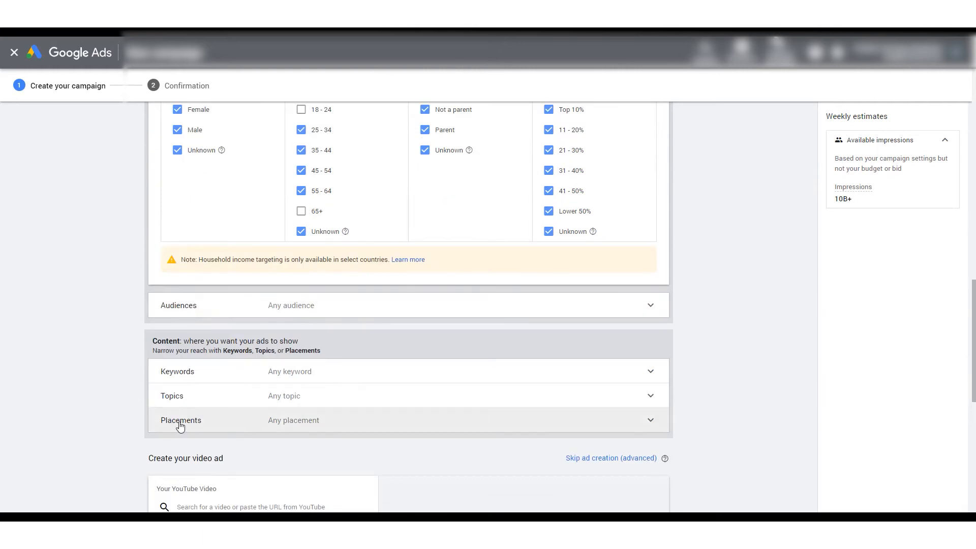
left_click(175, 308)
scroll(102, 368, "down", 2)
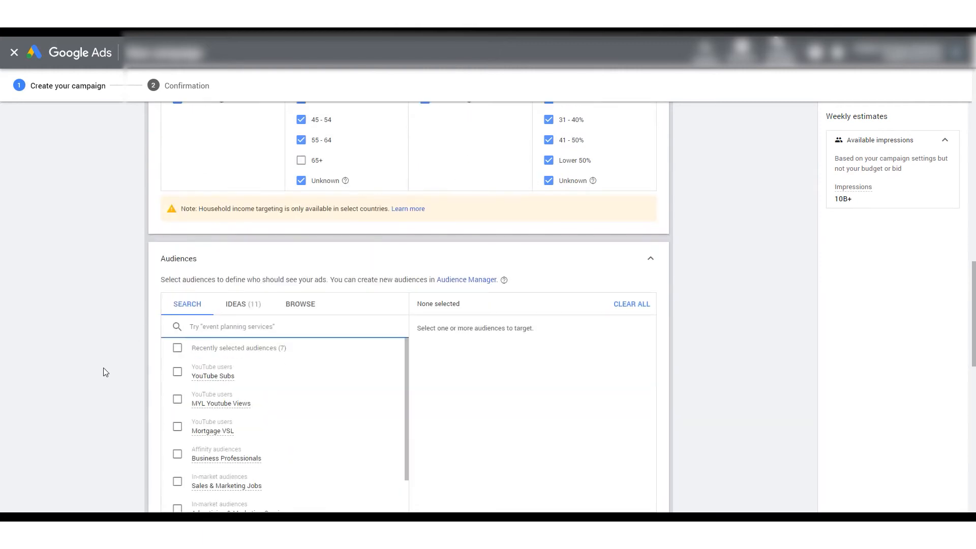
scroll(261, 373, "down", 3)
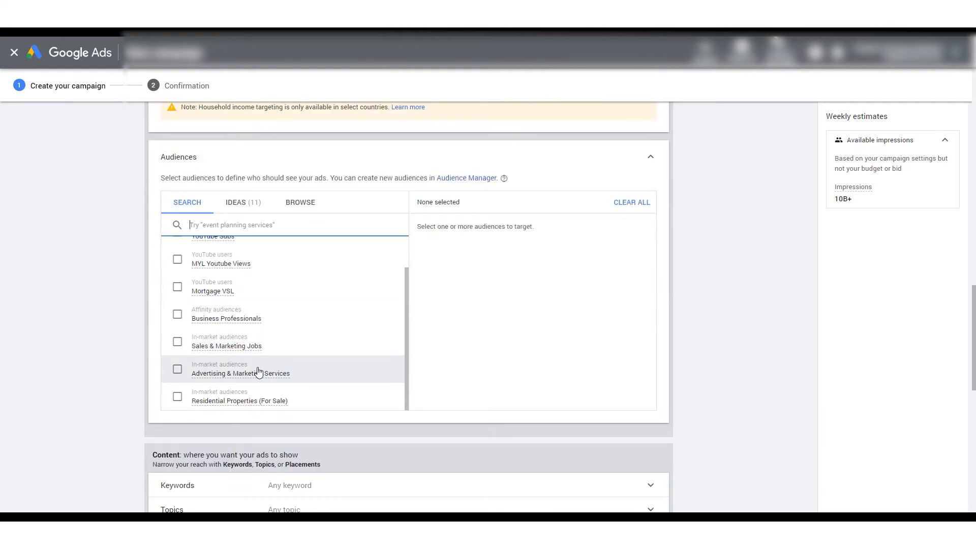
left_click(173, 371)
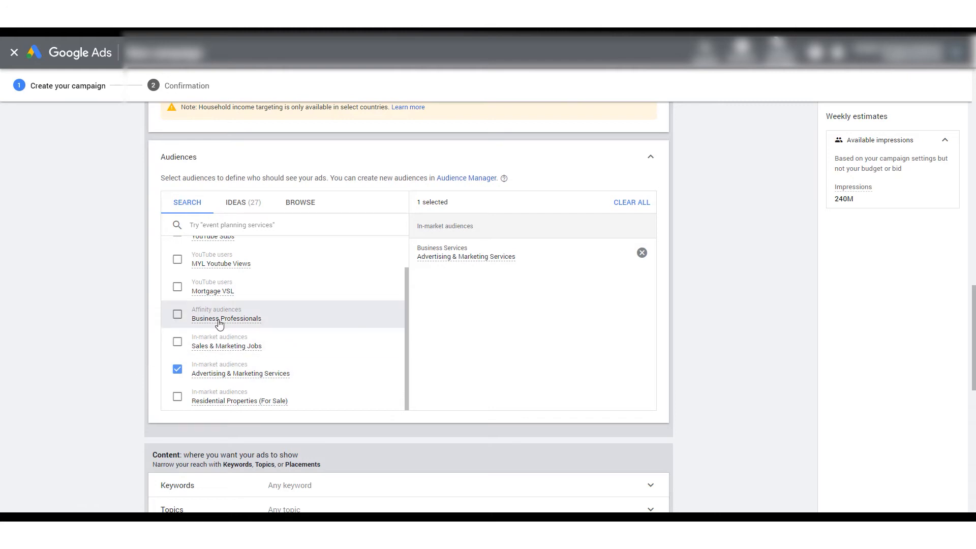
mouse_move(220, 324)
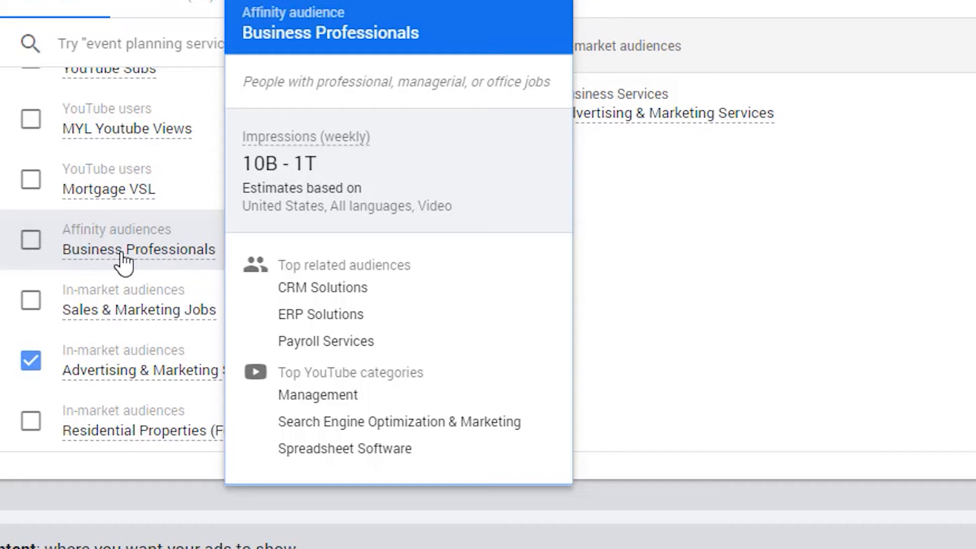
left_click(30, 247)
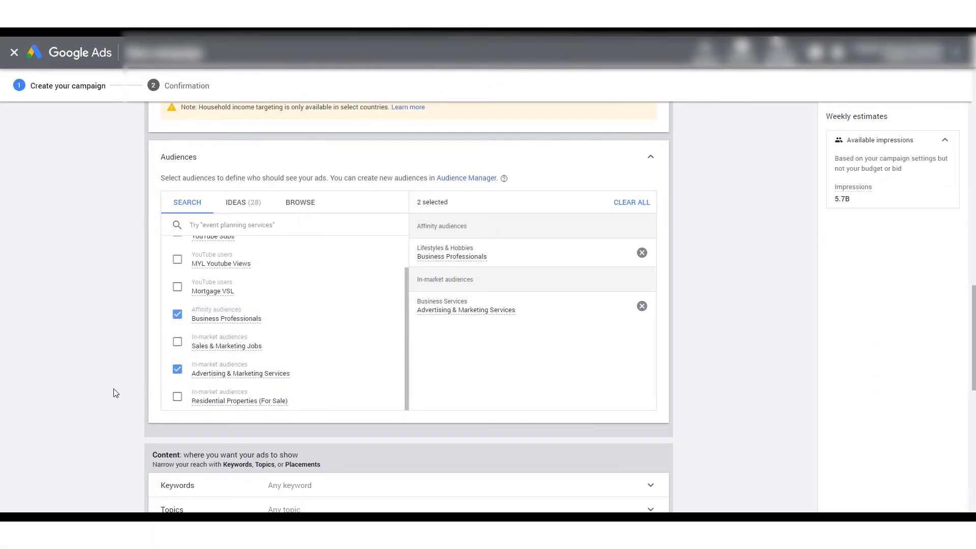
Add Business & Industrial as a targeted topic for the ad group.
scroll(102, 389, "down", 2)
left_click(212, 415)
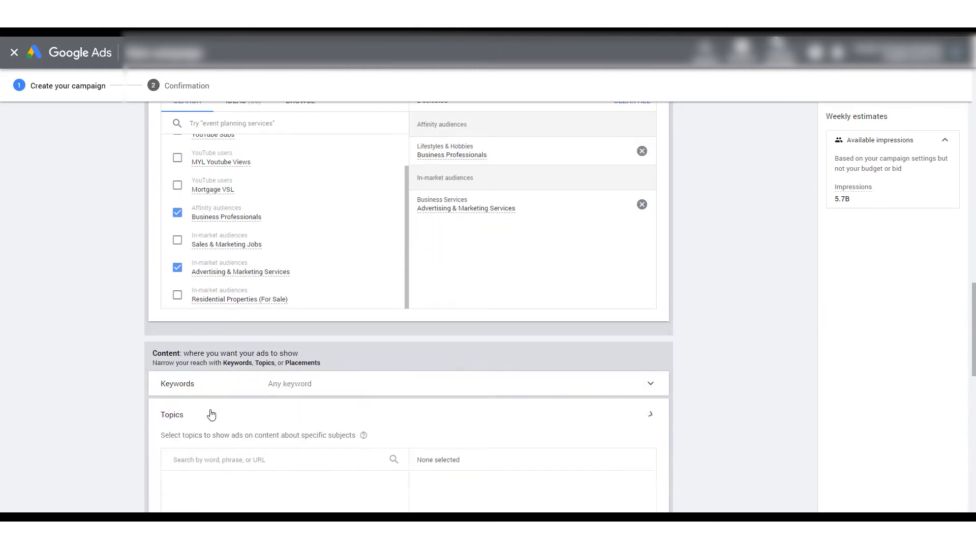
scroll(108, 399, "down", 2)
scroll(107, 400, "down", 1)
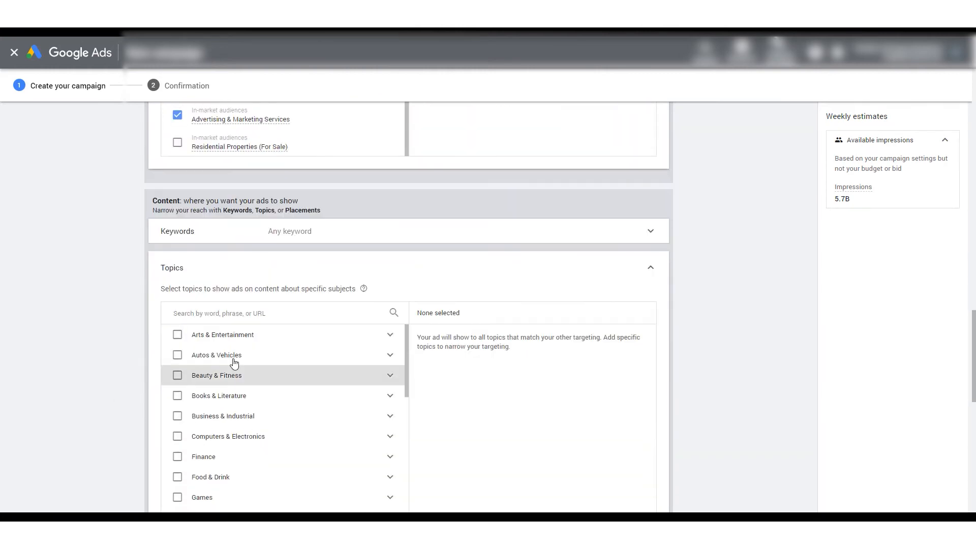
left_click(225, 312)
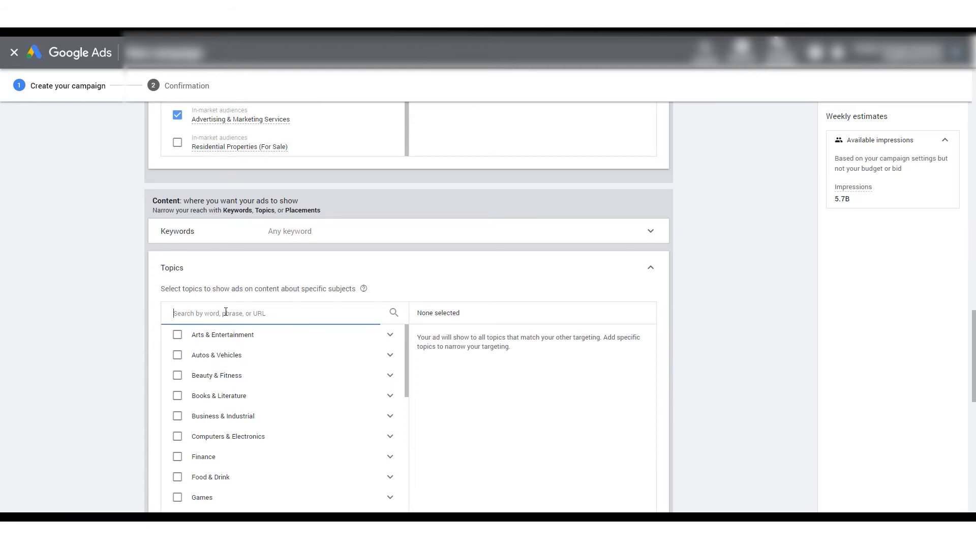
left_click(255, 425)
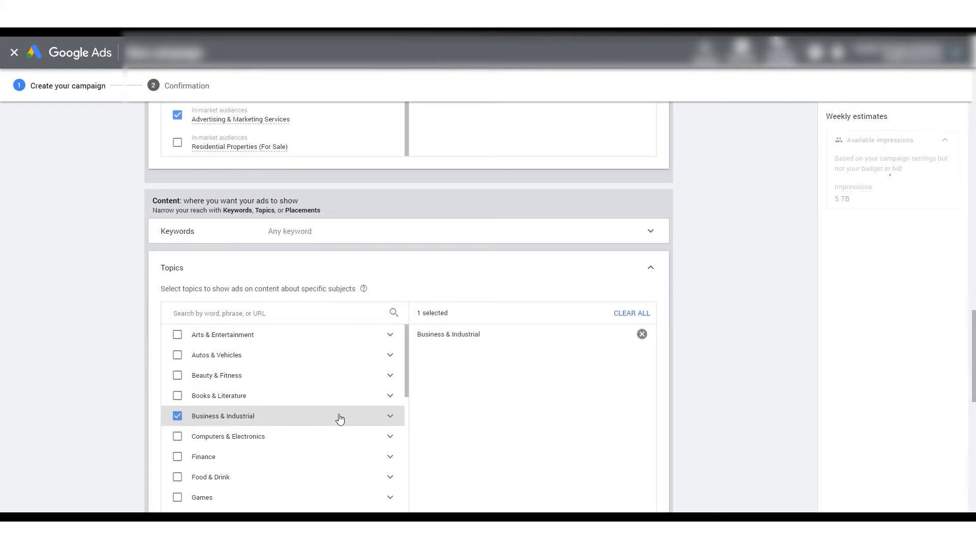
Add the Commercial Lending topic from Business Finance under Business & Industrial.
left_click(390, 416)
scroll(279, 386, "down", 2)
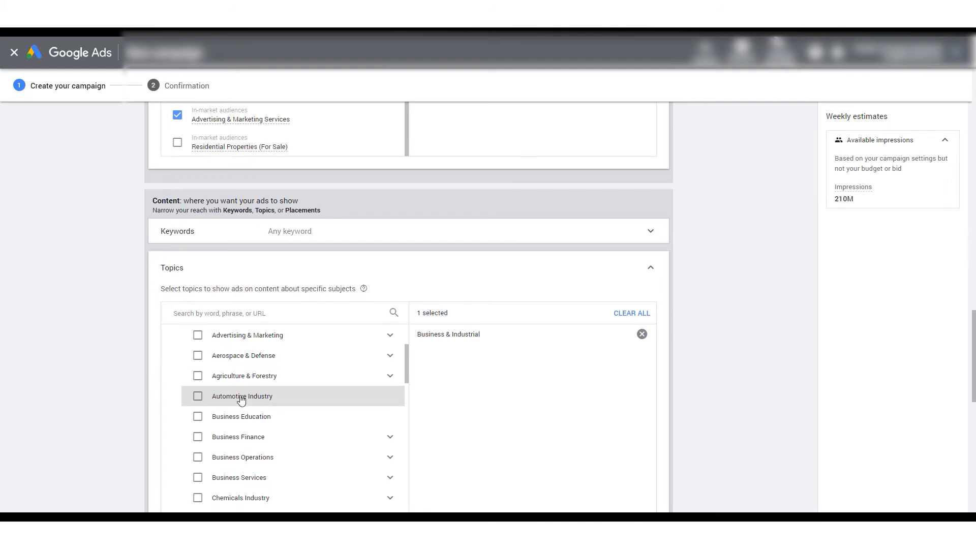
left_click(389, 437)
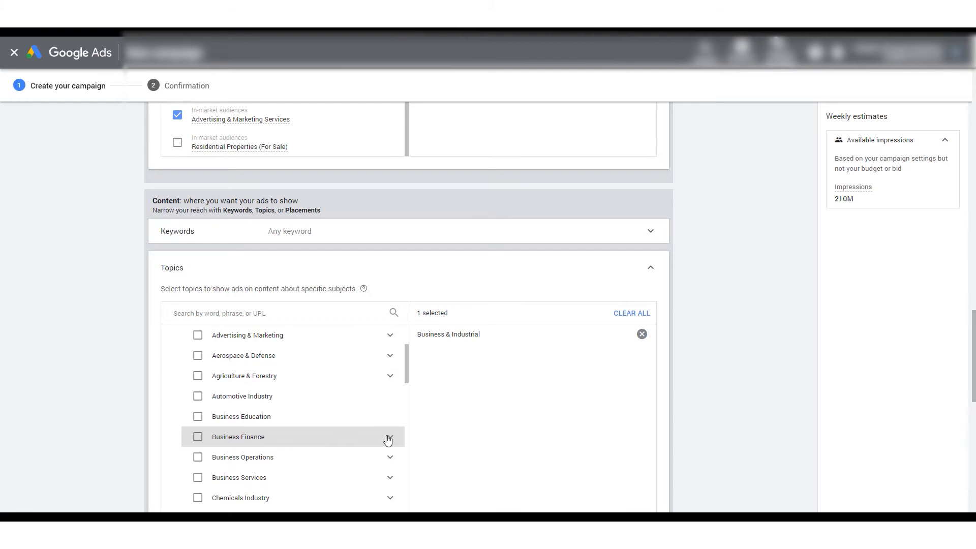
scroll(93, 382, "down", 2)
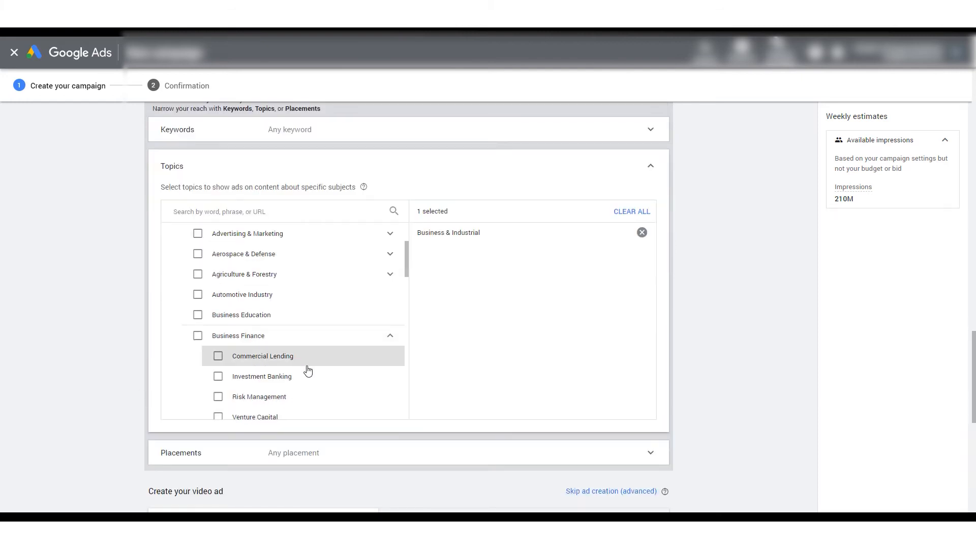
left_click(285, 360)
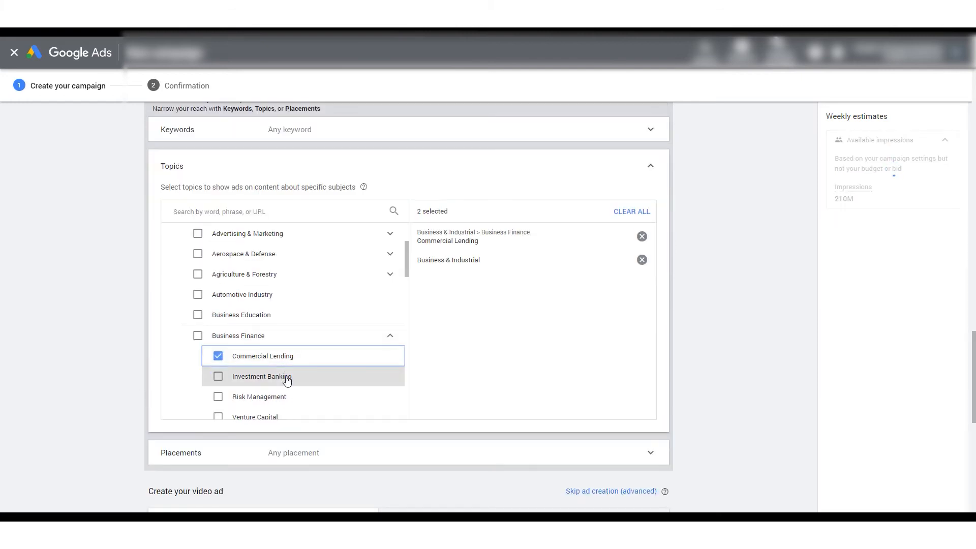
Add the Business Plans & Presentations topic from the Business Operations group.
scroll(287, 378, "down", 1)
scroll(376, 330, "down", 3)
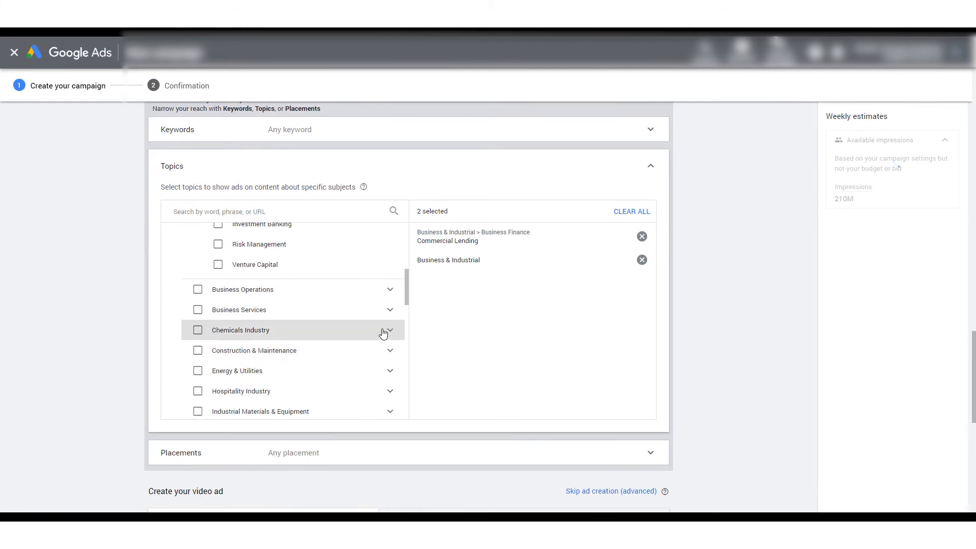
left_click(388, 291)
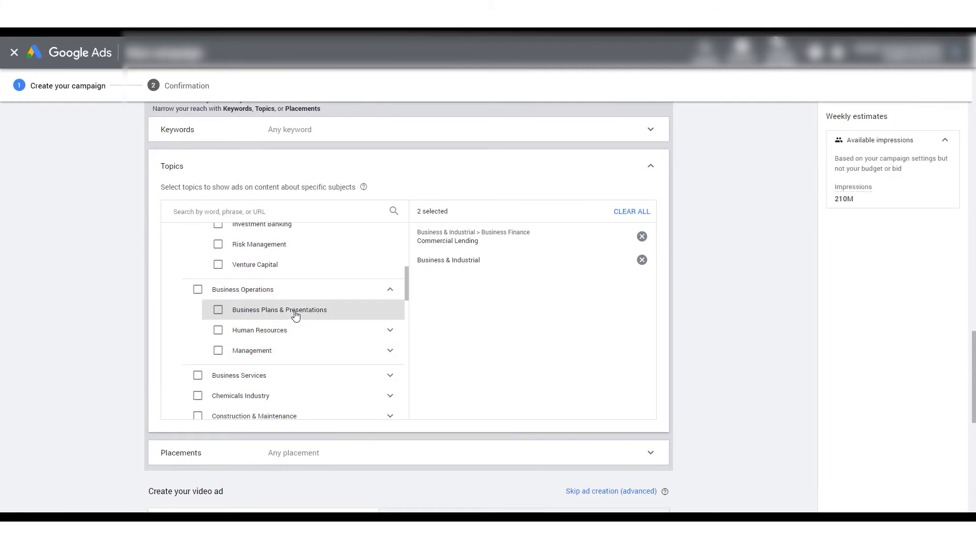
left_click(298, 315)
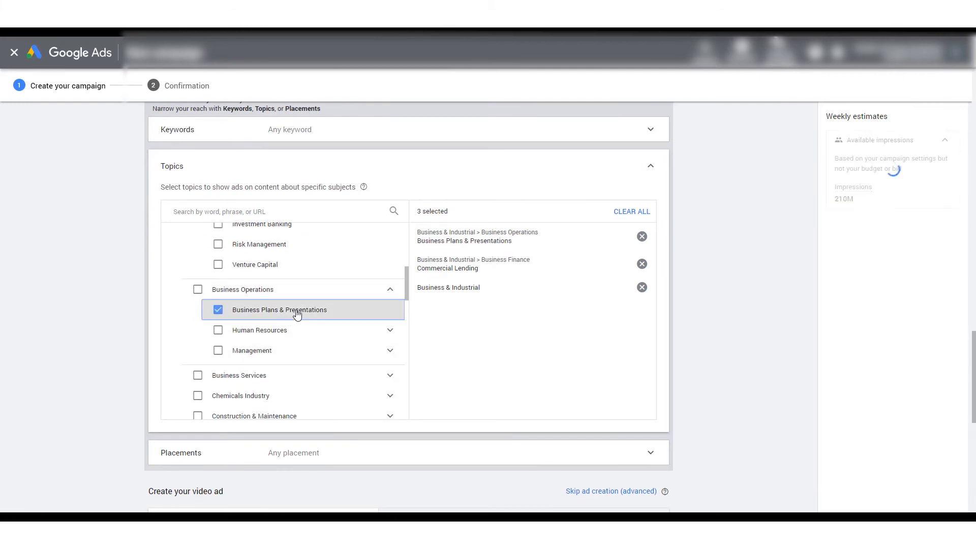
Add the Office Furniture topic from Office Supplies within the Business Services group.
left_click(388, 377)
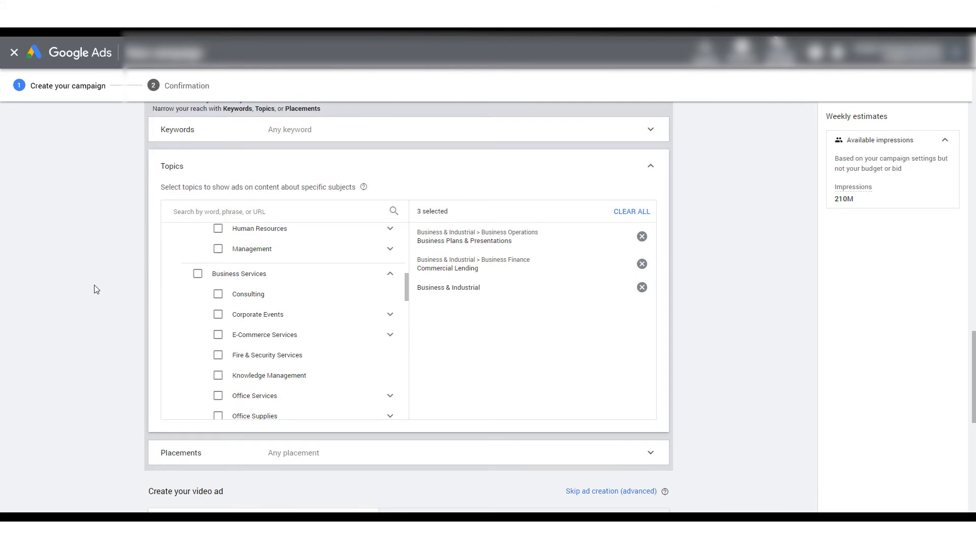
scroll(266, 371, "down", 1)
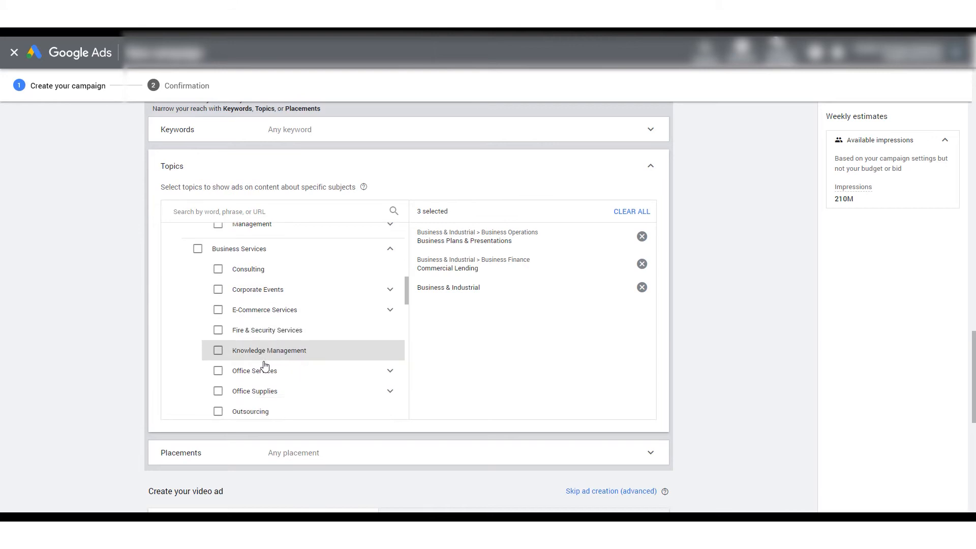
left_click(390, 366)
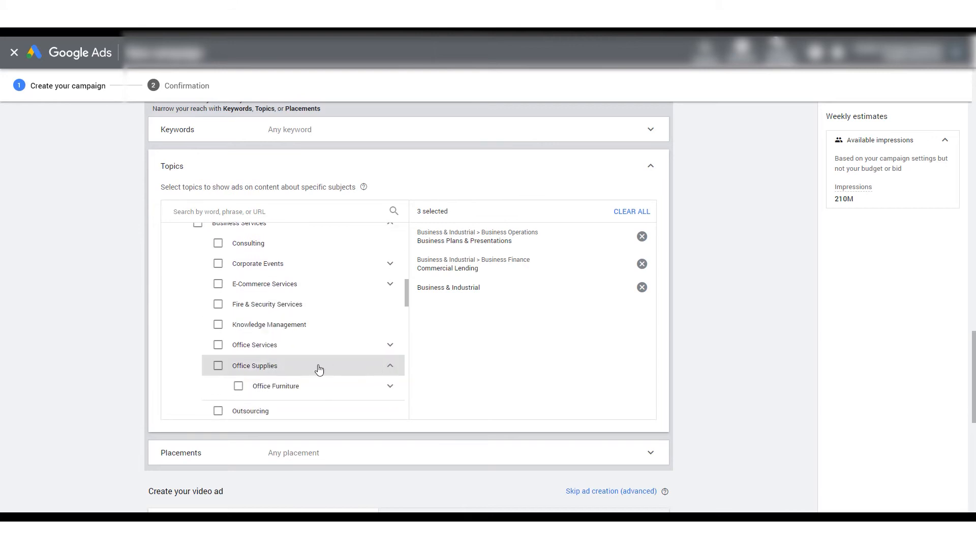
left_click(238, 387)
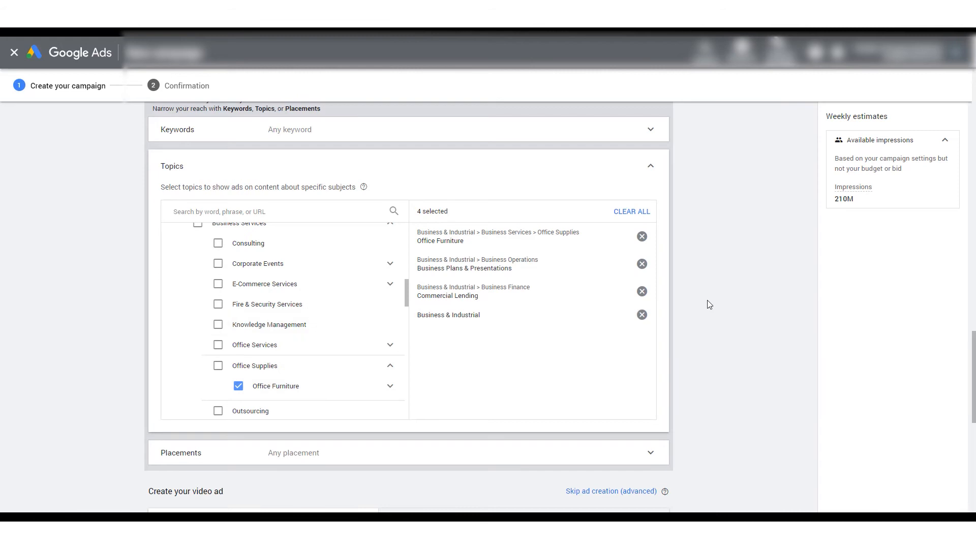
scroll(492, 290, "up", 7)
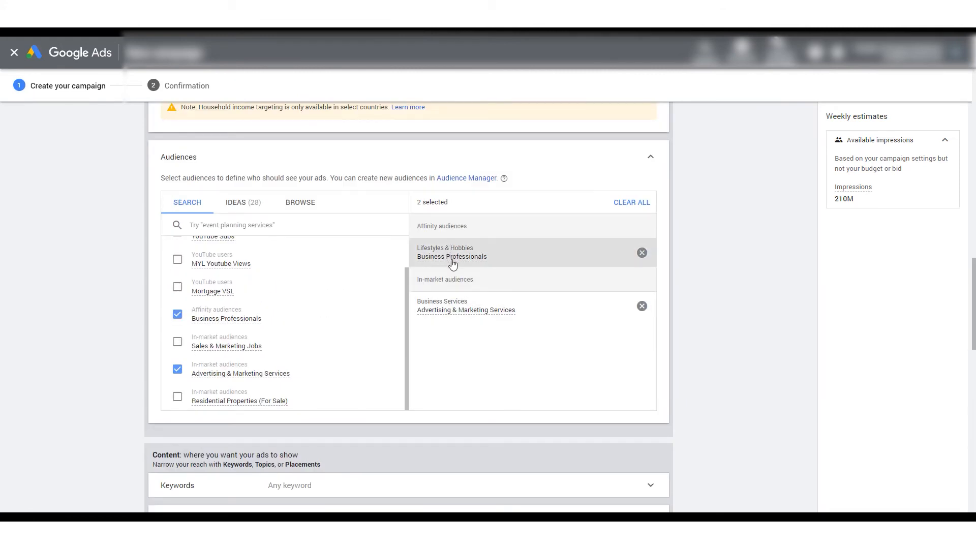
scroll(502, 305, "down", 6)
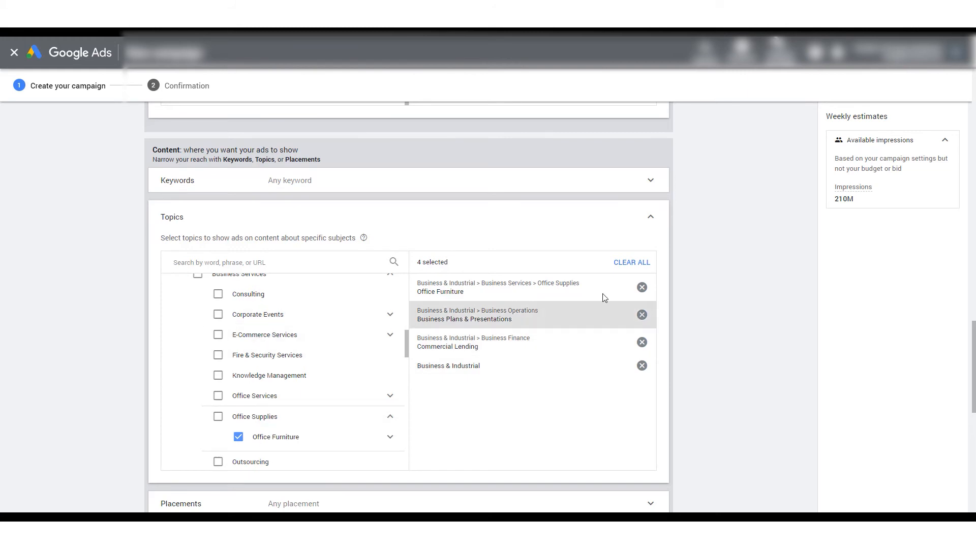
Remove all four selected topics from the ad group's content targeting.
left_click(643, 288)
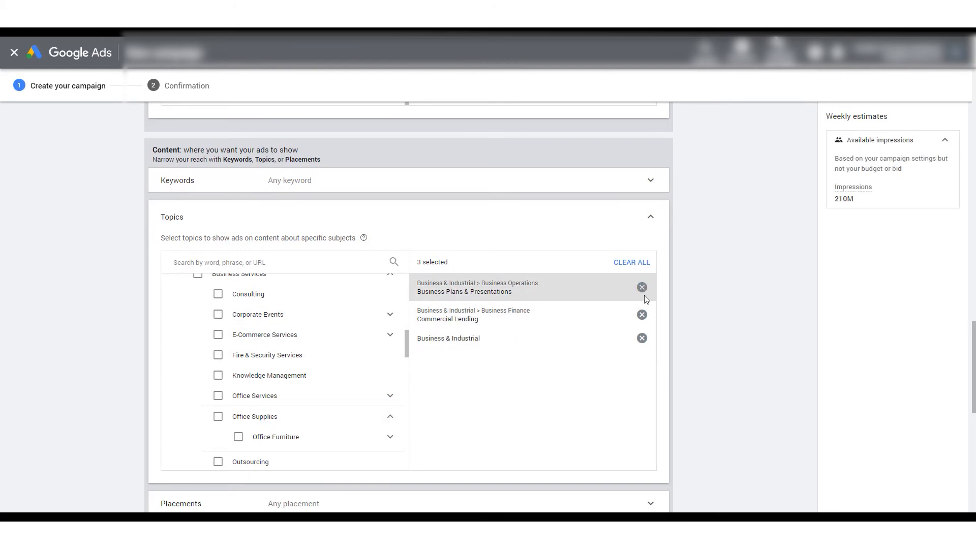
left_click(642, 287)
left_click(642, 287)
left_click(643, 286)
Add "bar taps" and "restaurant storage" as content-targeting keywords for the ad group, each on its own line.
scroll(710, 322, "up", 4)
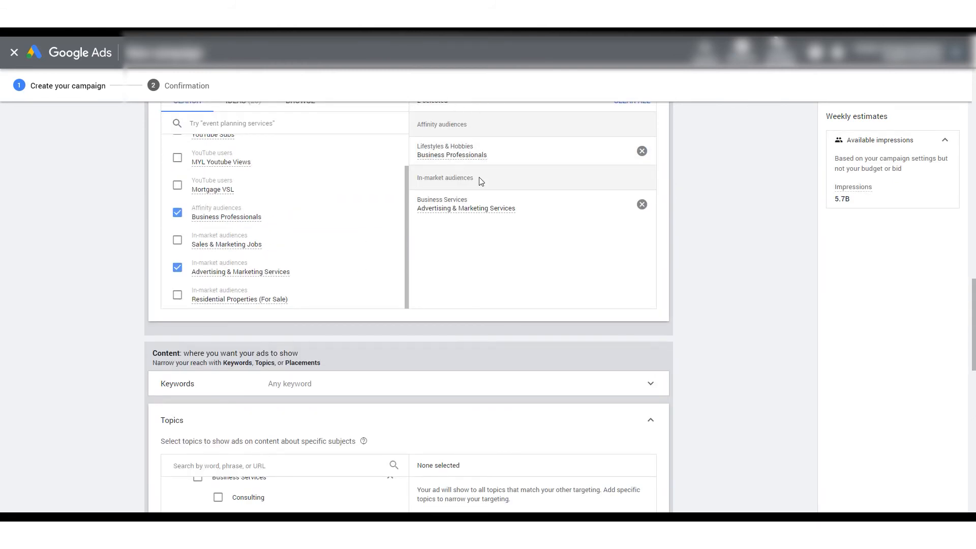
scroll(519, 234, "down", 3)
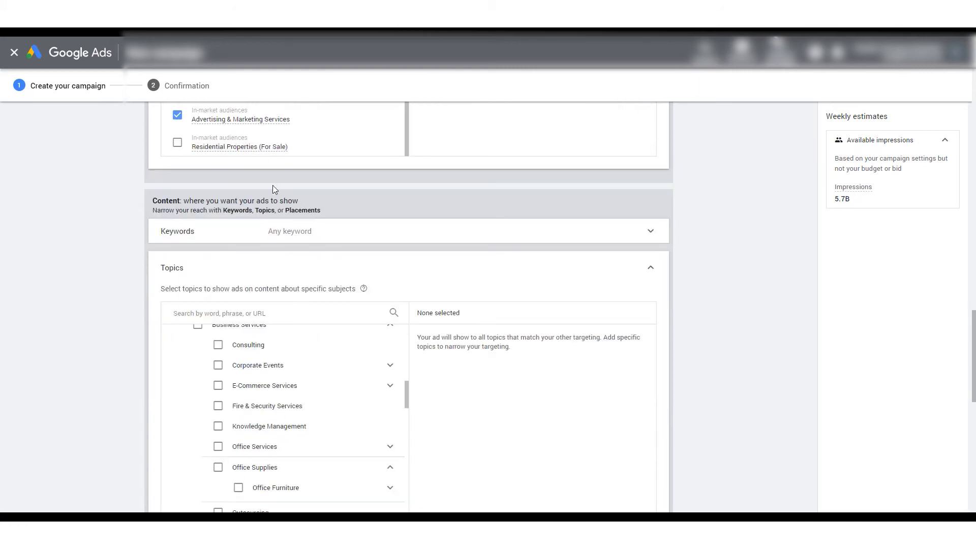
left_click(276, 232)
left_click(220, 305)
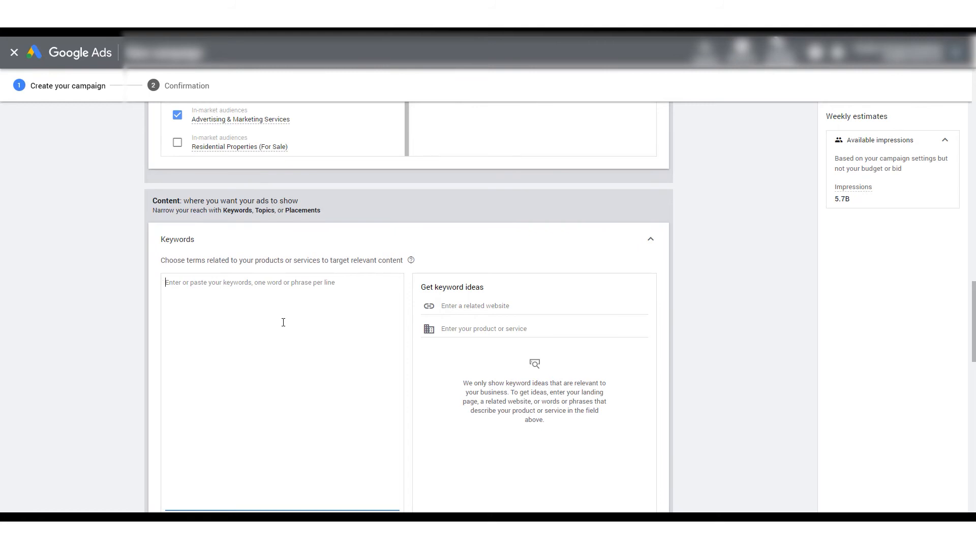
type("bar taps")
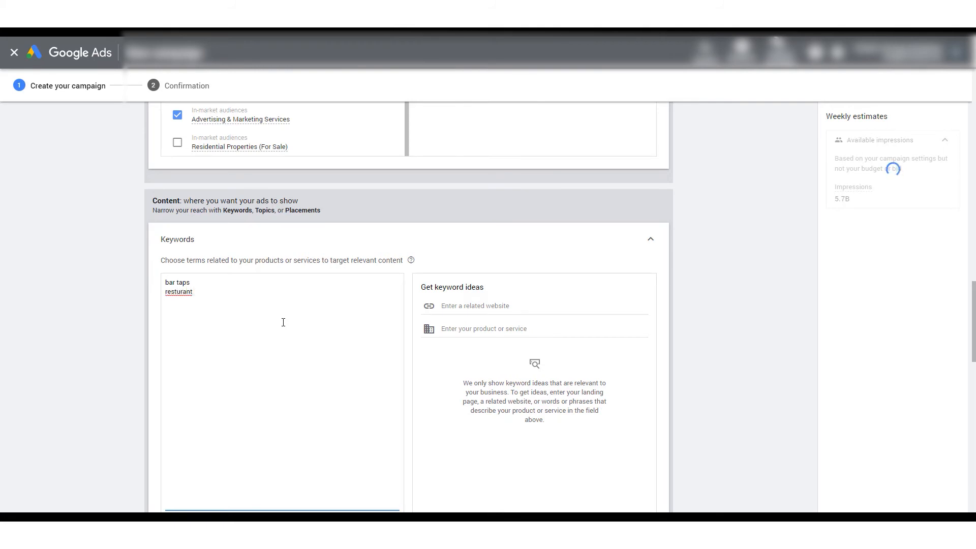
right_click(178, 292)
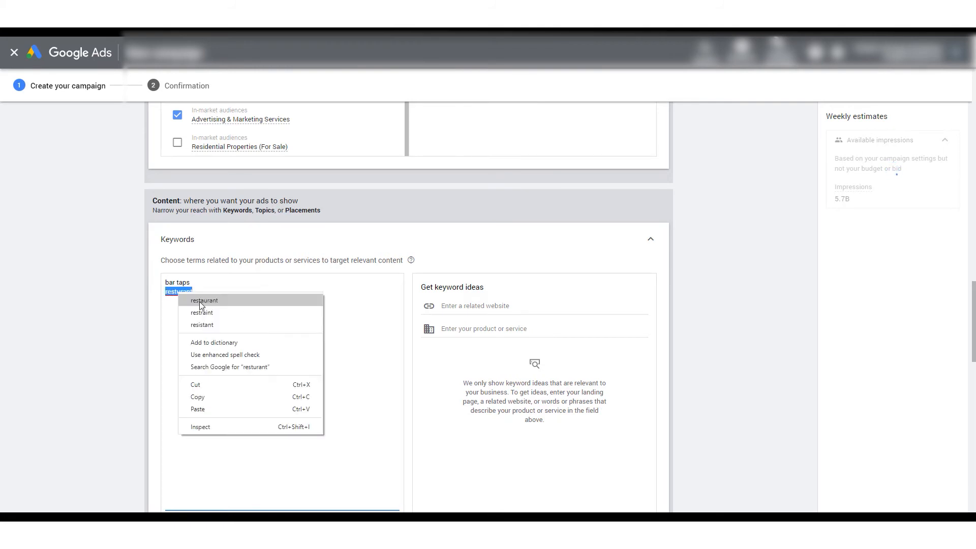
left_click(203, 304)
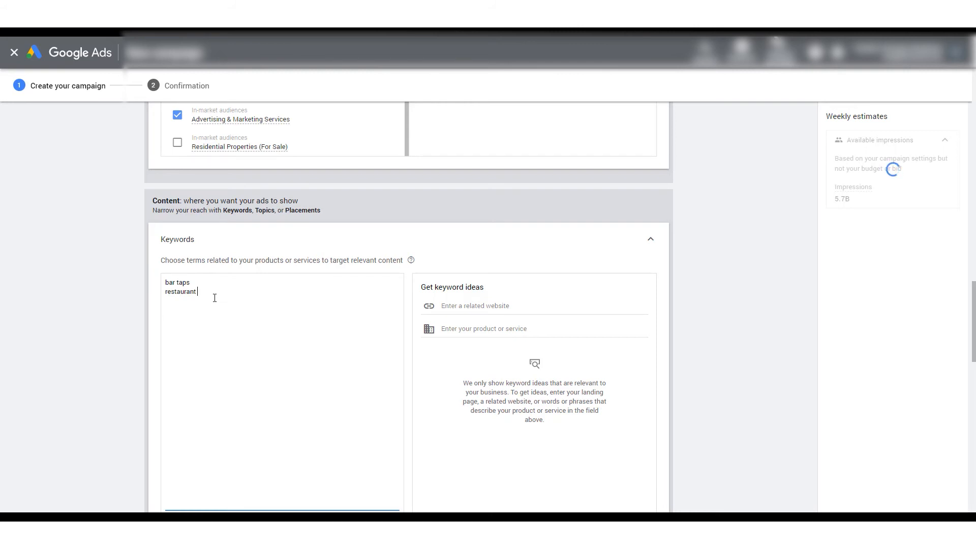
type("tic")
key("BackSpace")
type("rage")
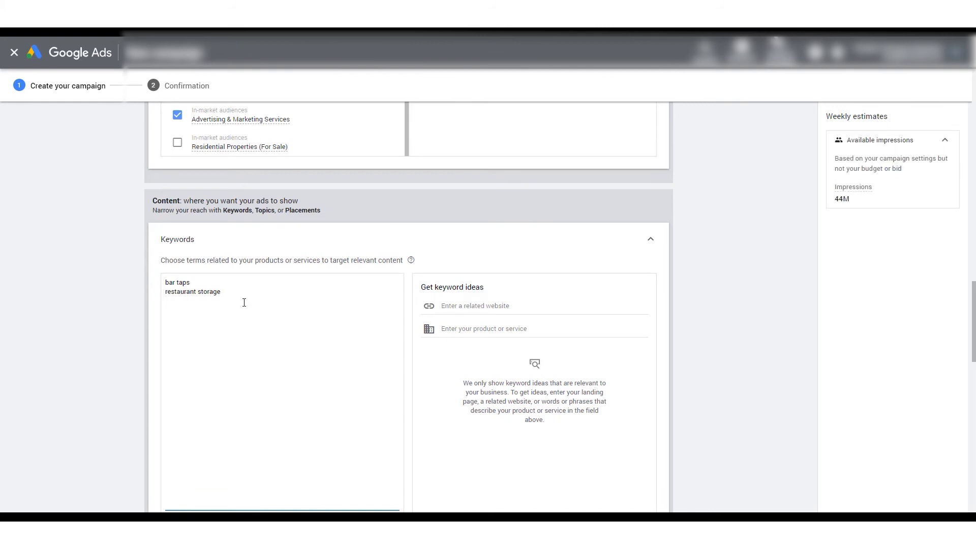
Add "ACME Fridge" as a third keyword on a new line below "restaurant storage".
key("Caps_Lock")
type("ACME F")
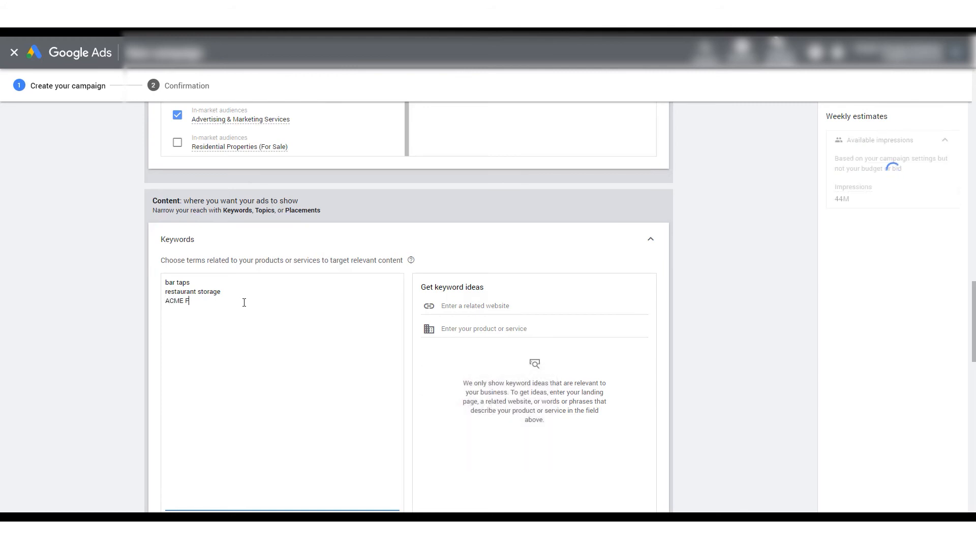
key("Caps_Lock")
type("ridge")
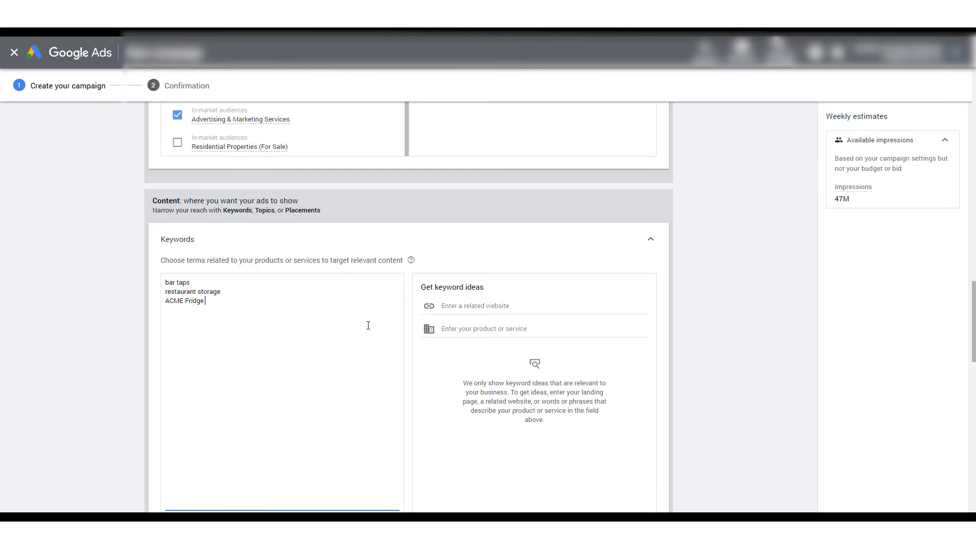
scroll(369, 325, "up", 1)
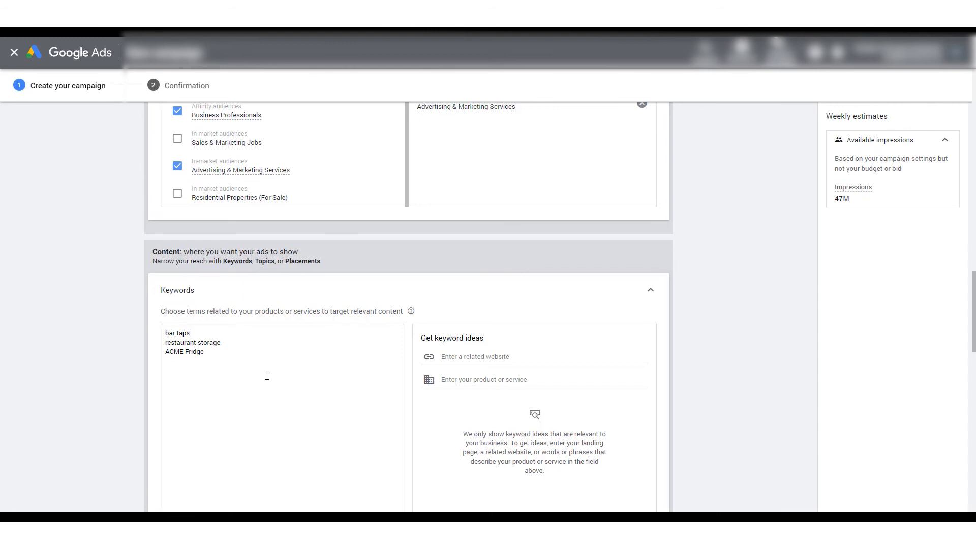
scroll(268, 376, "down", 1)
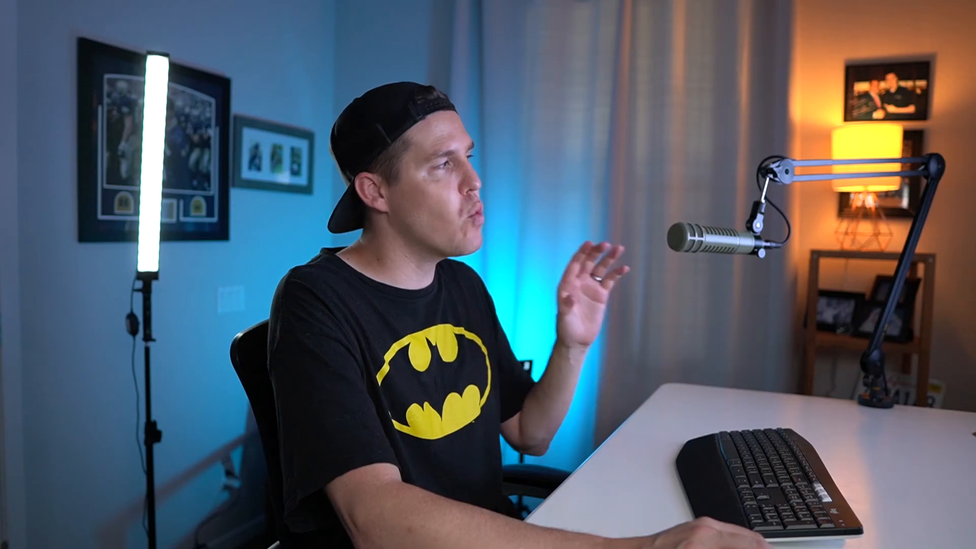